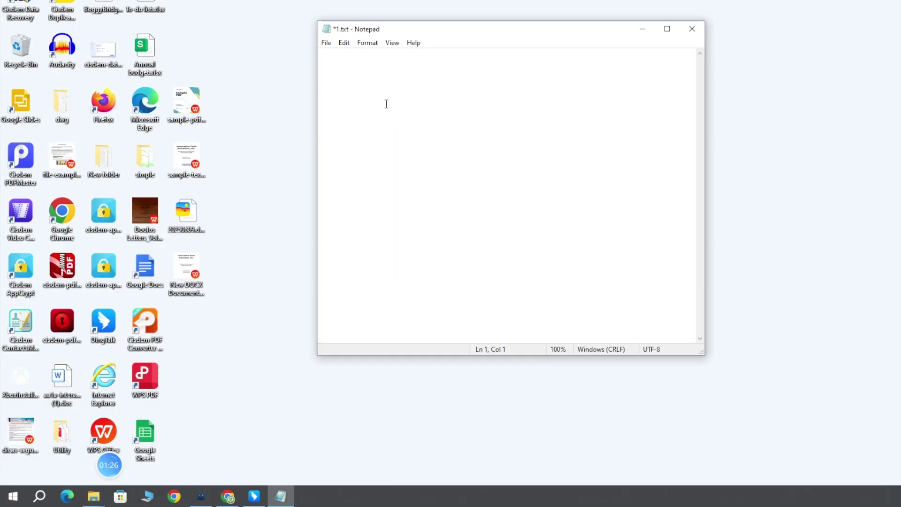
Step: Paste the formatted-disk recovery paragraph into 1.txt, then close Notepad without saving
text(Formatted disk, partition or other storage devices without backup? Luckily, all lost files are still recoverable, with the help of this formatted recovery software, no matter it is an HDD, SSD, USB Drive, SD Card, Memory Card, etc.)
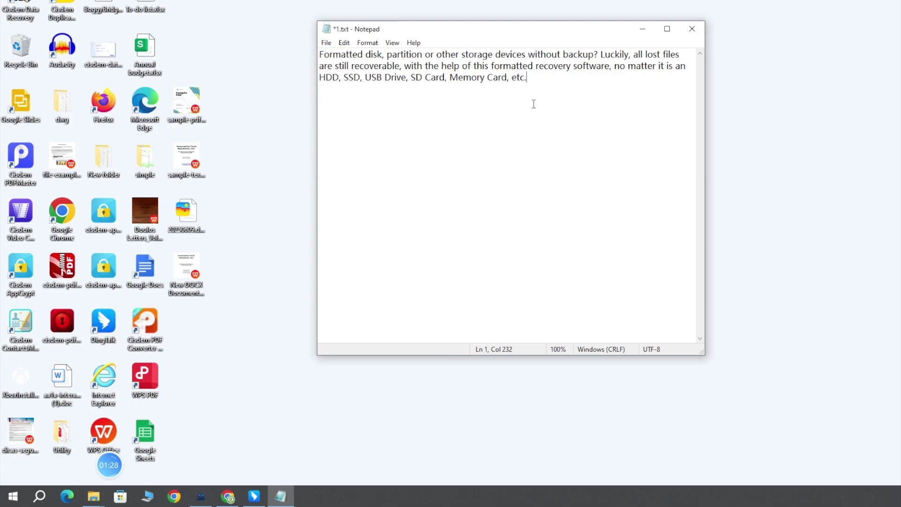
click(700, 33)
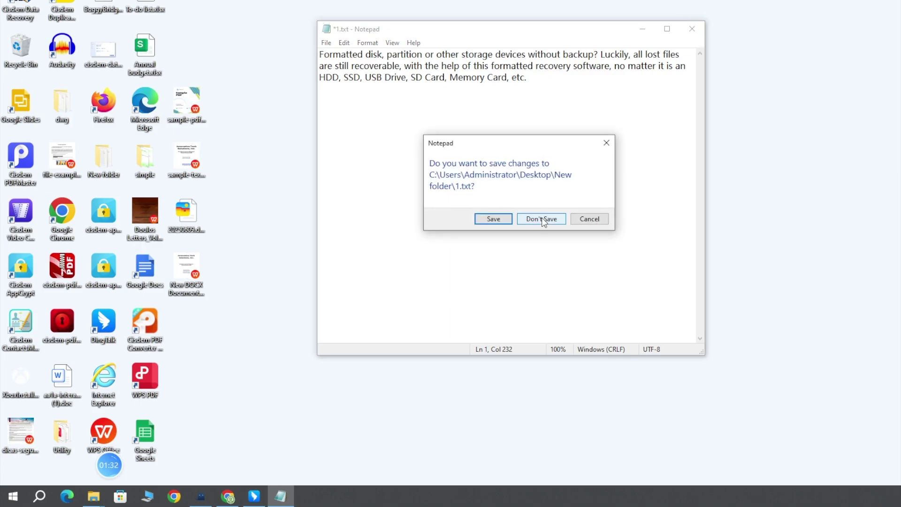
click(542, 219)
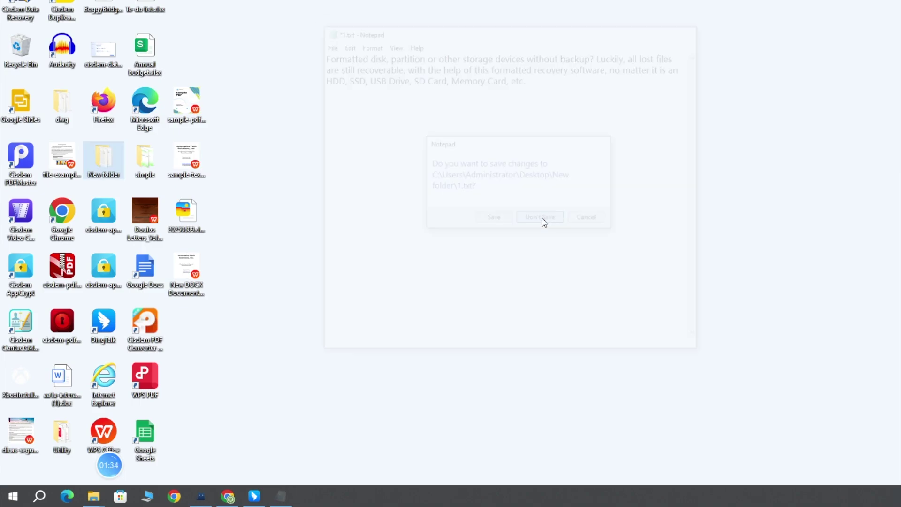
Step: Go to %AppData% Roaming, search it for .txt files, and open 1.txt from the results
key(super+r)
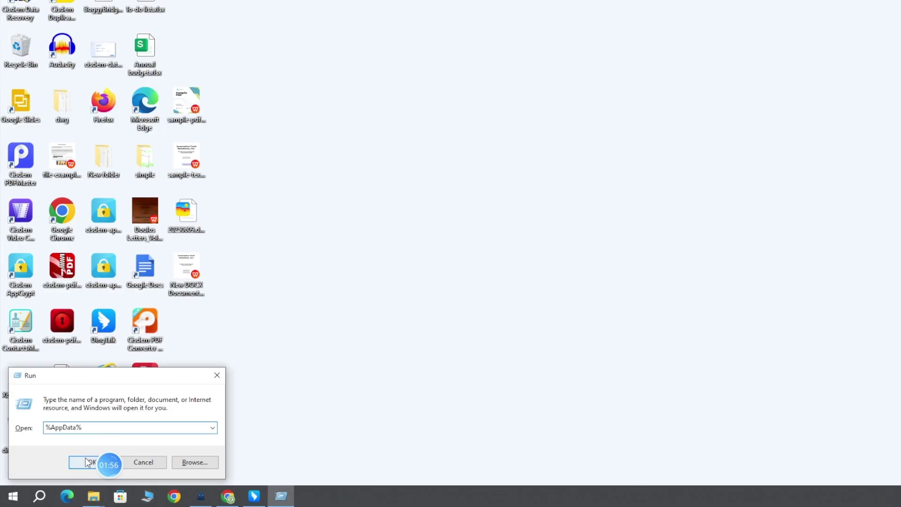
click(88, 463)
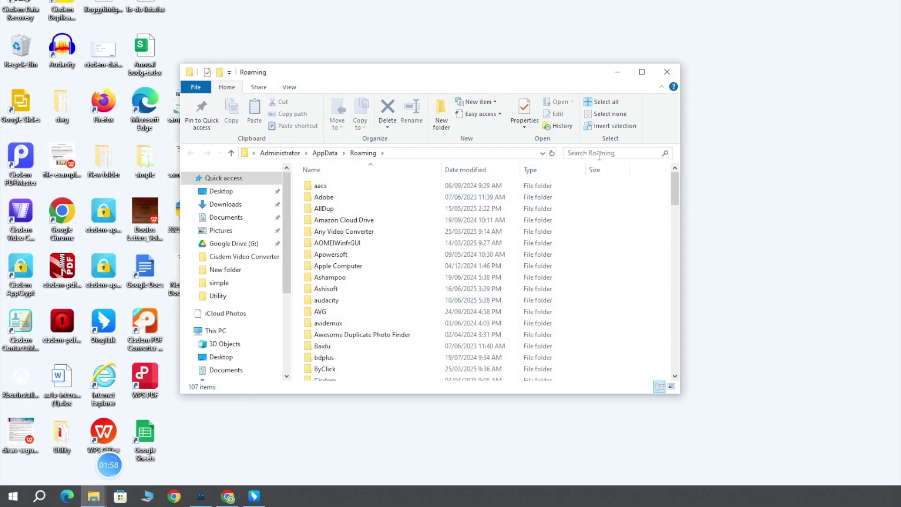
click(596, 153)
text(.txt)
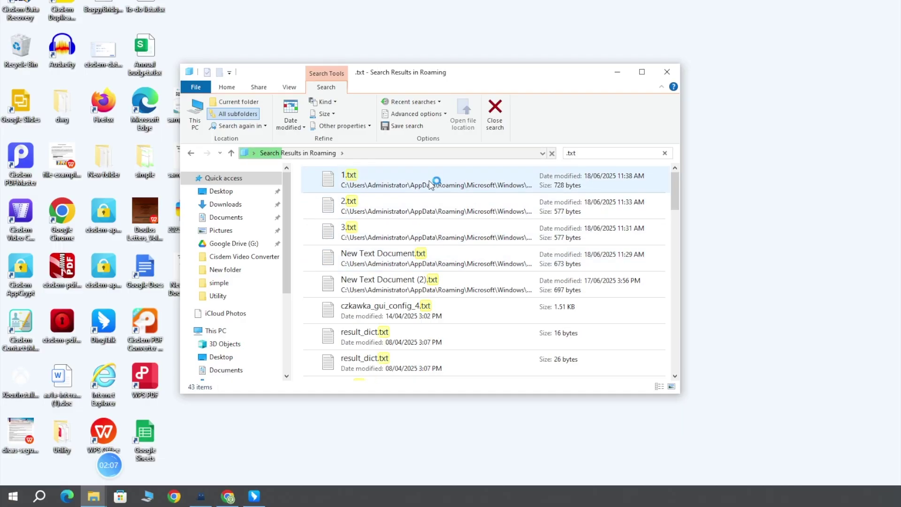
double_click(431, 185)
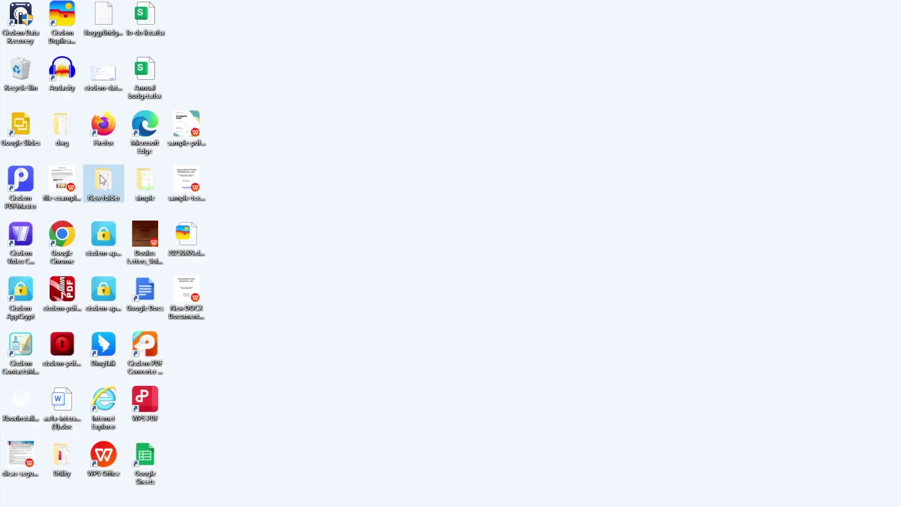
Step: Bring up New folder's options on the desktop and reach OneDrive's home page of recent files
right_click(103, 180)
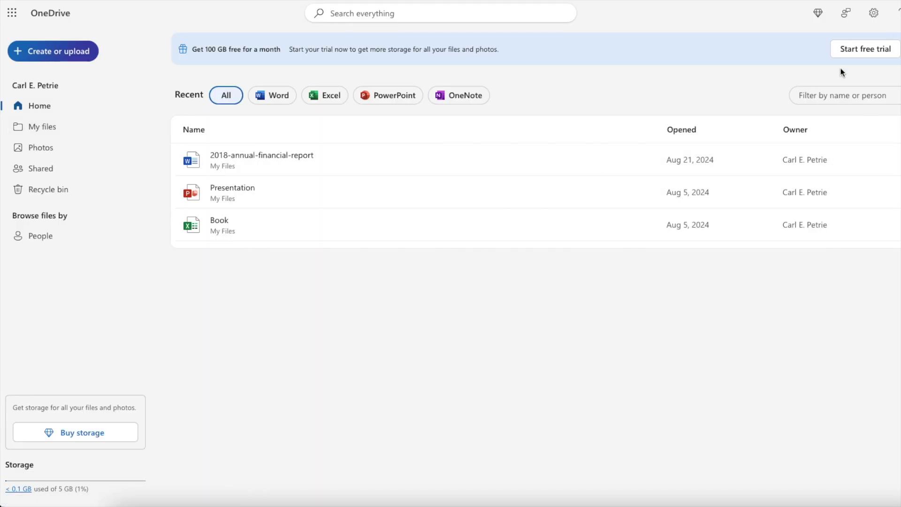
Step: Show My files and tick 1.txt, 2.txt and 3.txt
click(37, 132)
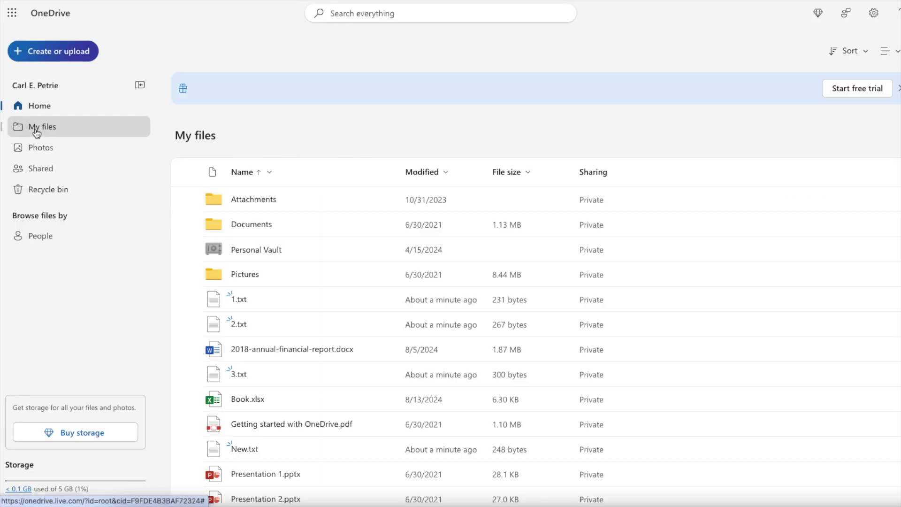
click(189, 241)
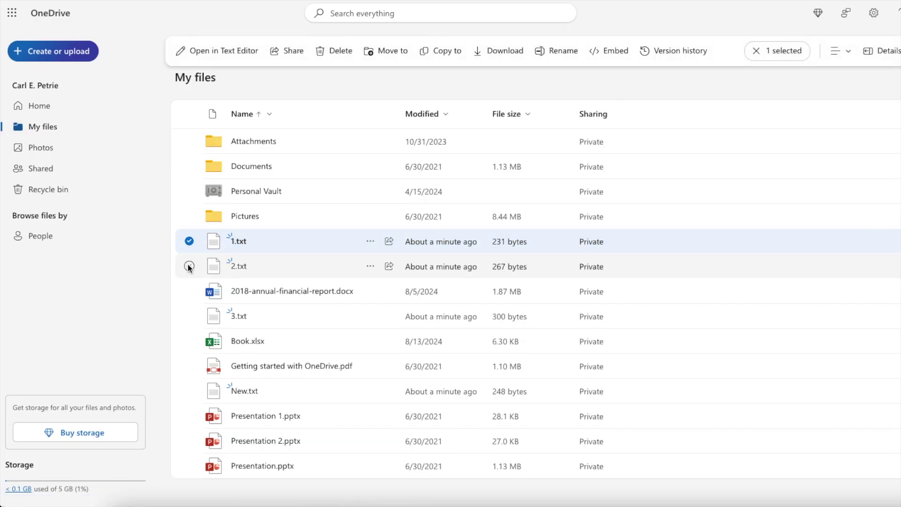
click(189, 266)
click(189, 316)
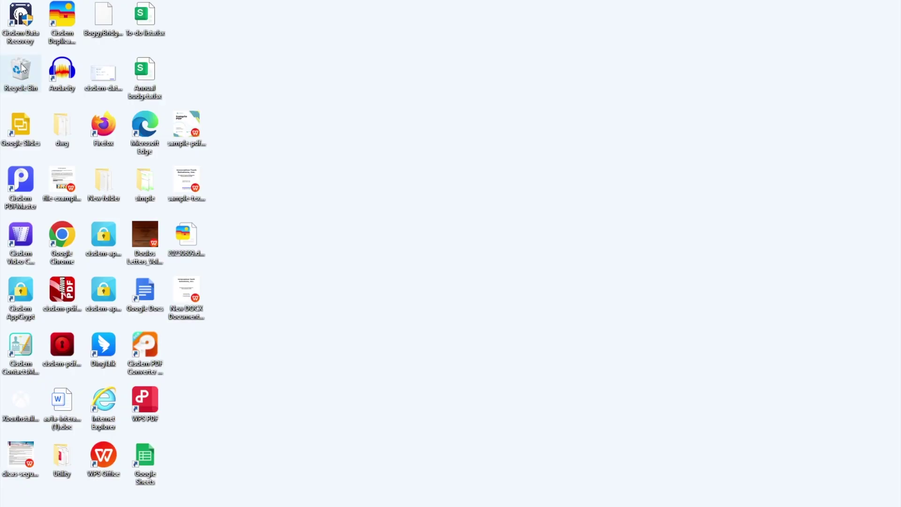
Step: Select 3.txt through 2.txt in the Recycle Bin and restore all four to the Desktop
double_click(22, 69)
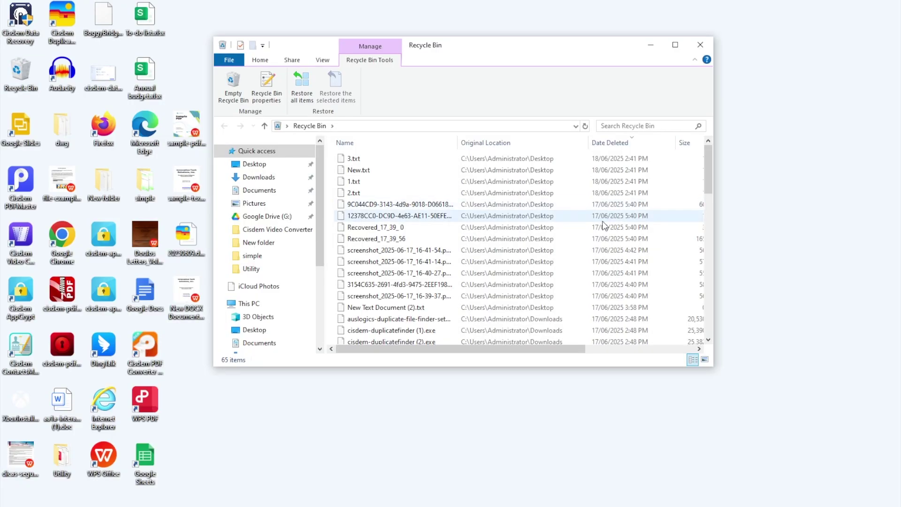
click(353, 158)
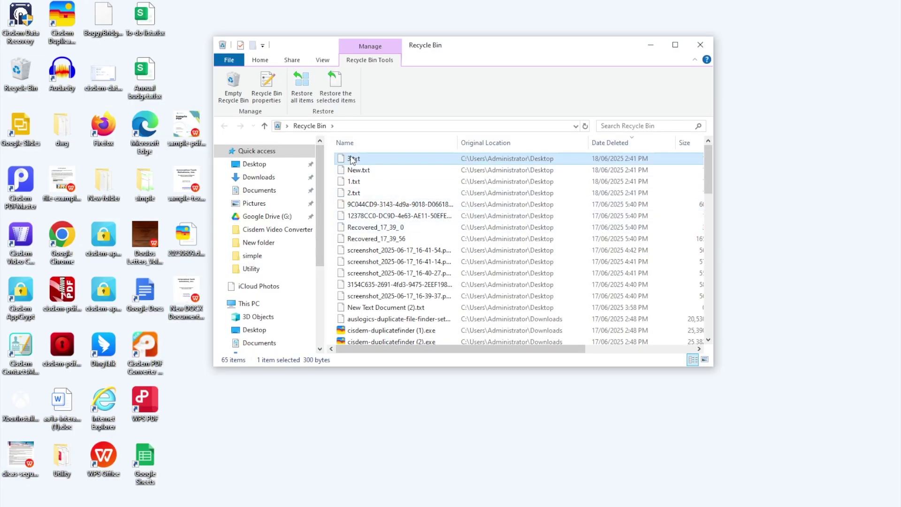
shift+click(367, 191)
right_click(379, 157)
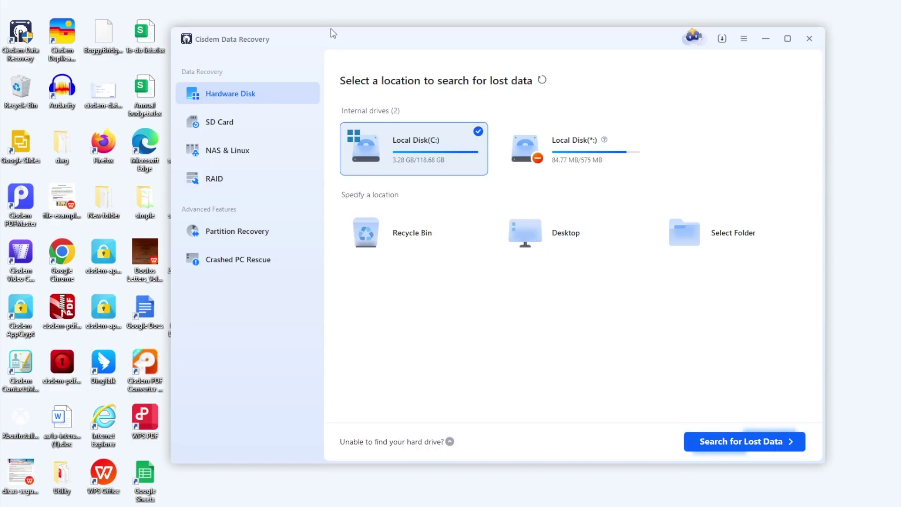
Step: Start a quick scan of Local Disk(C:) for lost data
click(747, 443)
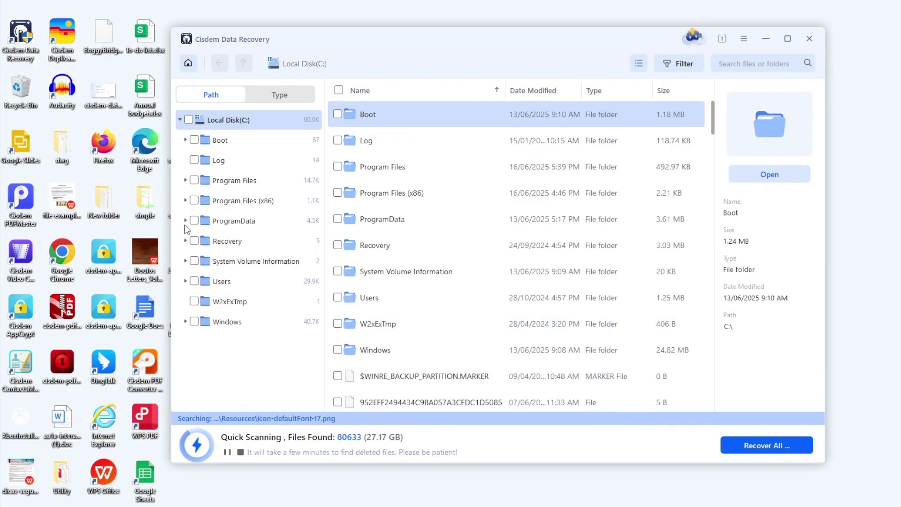
Step: Browse Users › Administrator › AppData › Roaming in the Path tree and preview 1.txt at the list's bottom
click(185, 322)
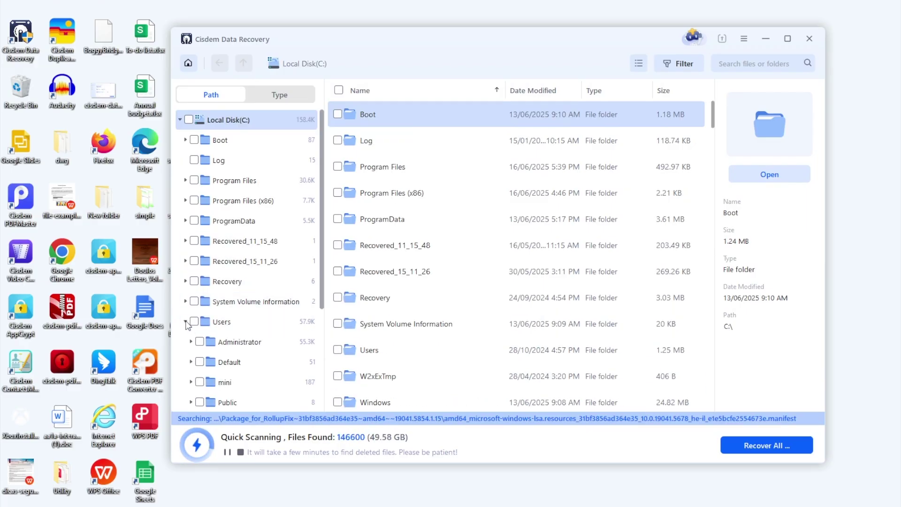
click(192, 343)
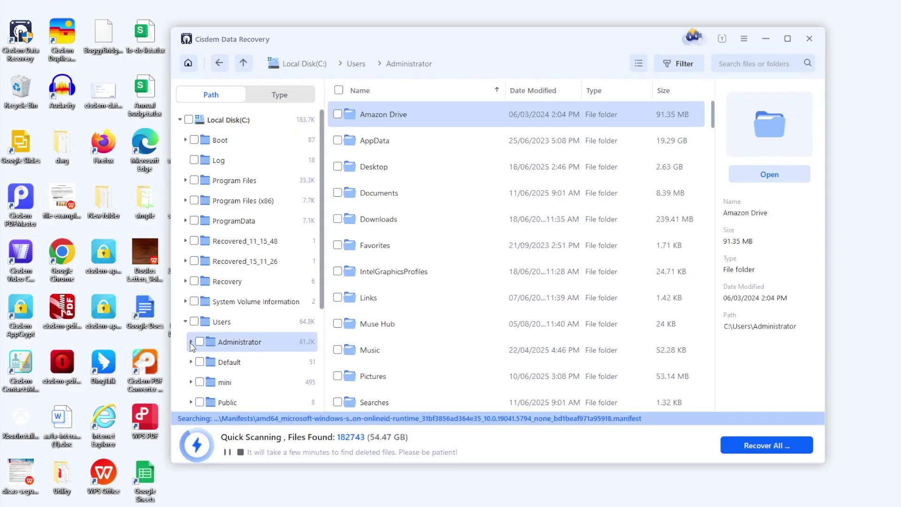
click(196, 382)
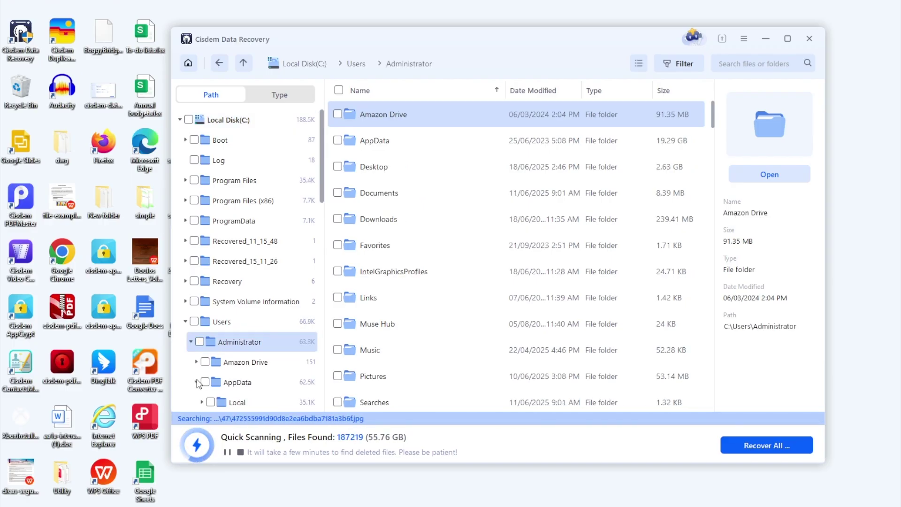
scroll(263, 380, down, 2)
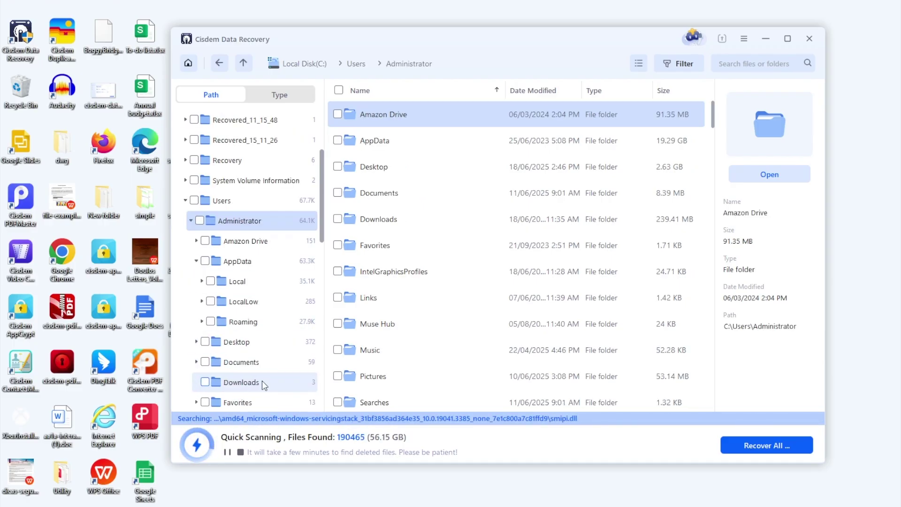
click(253, 324)
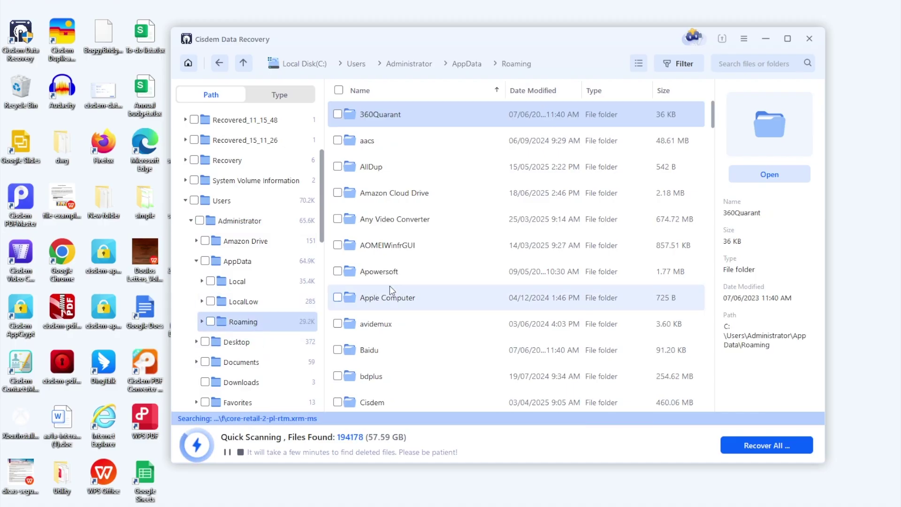
scroll(437, 311, down, 5)
scroll(438, 312, down, 12)
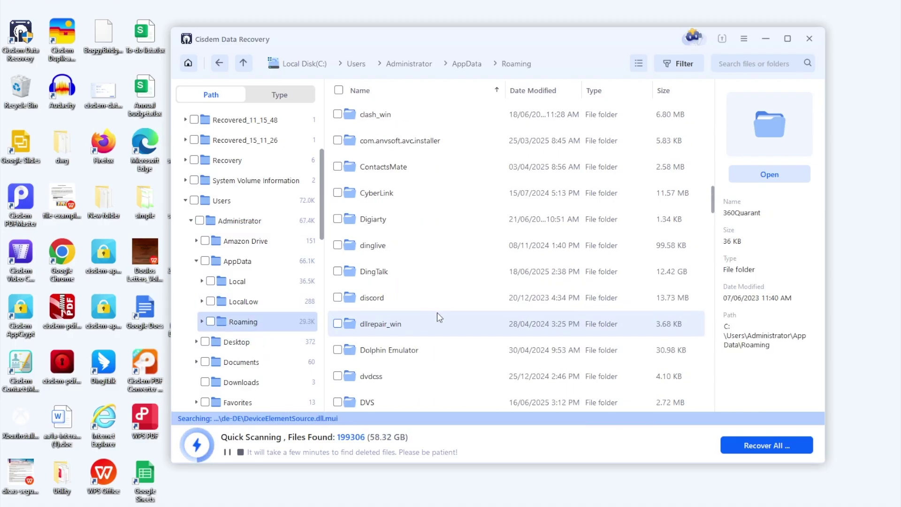
scroll(437, 312, down, 12)
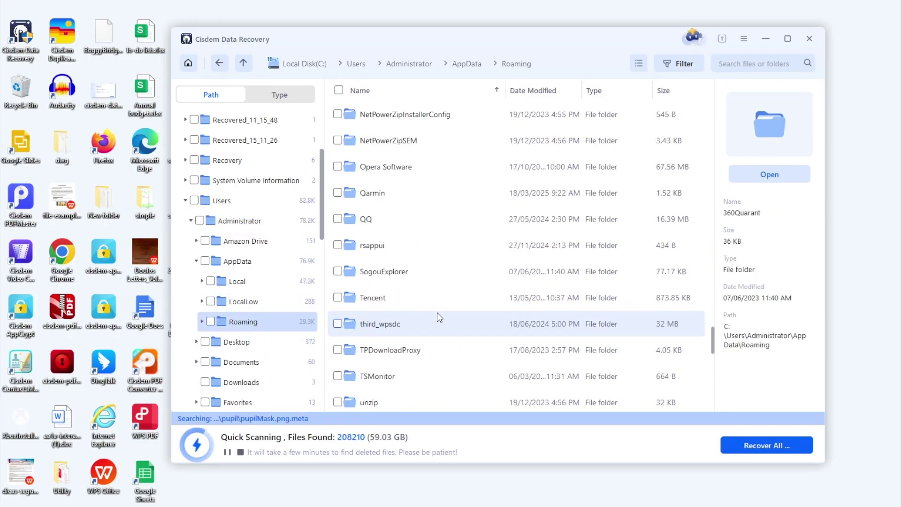
scroll(437, 317, down, 2)
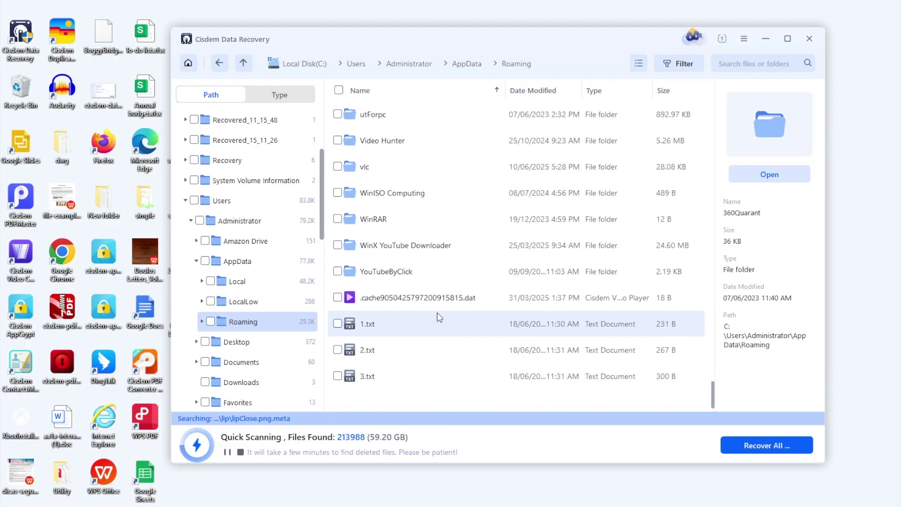
double_click(415, 322)
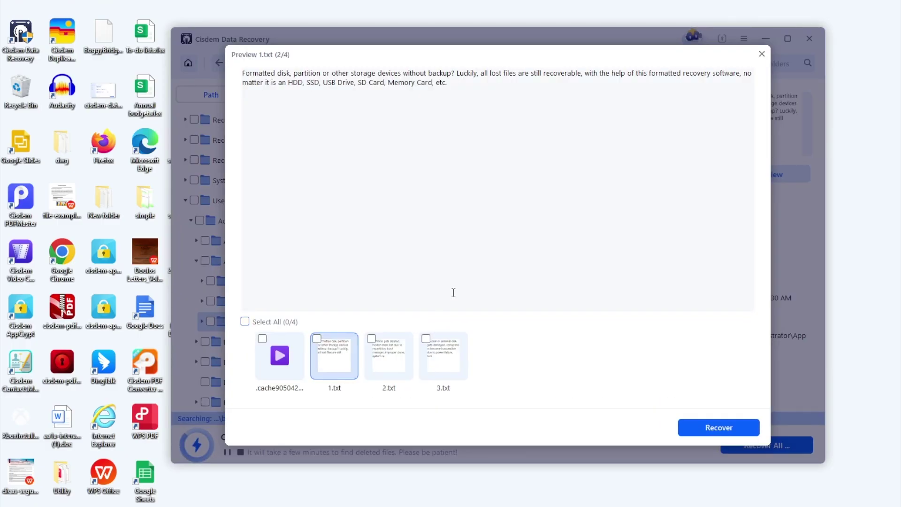
Step: Close the 1.txt preview and open the txt folder under Documents in the Type view
click(761, 55)
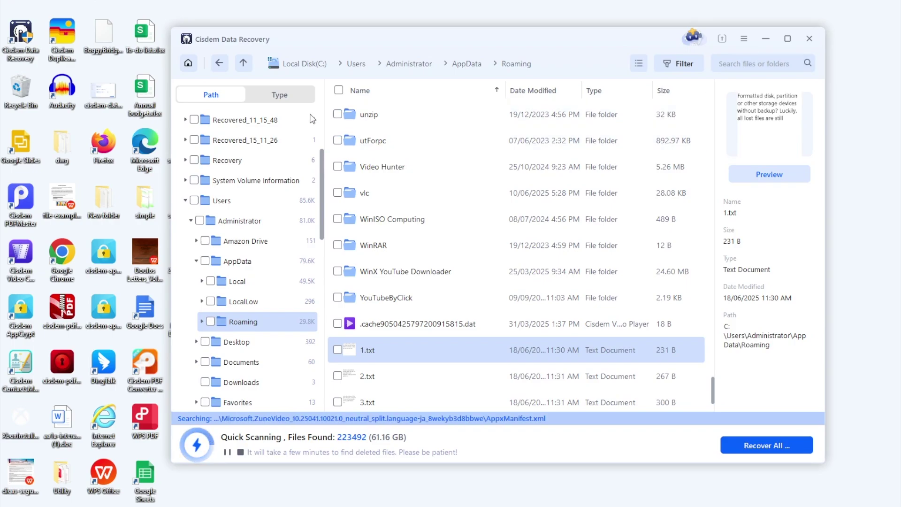
click(281, 95)
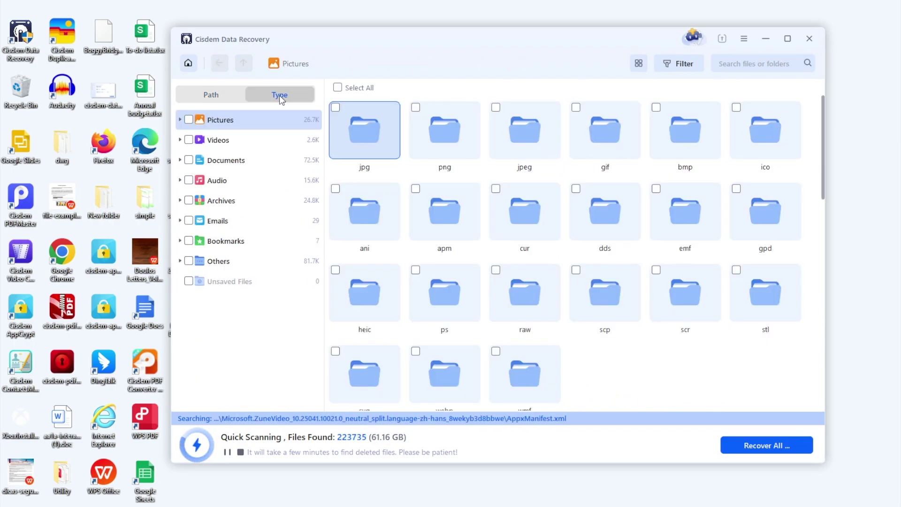
click(226, 161)
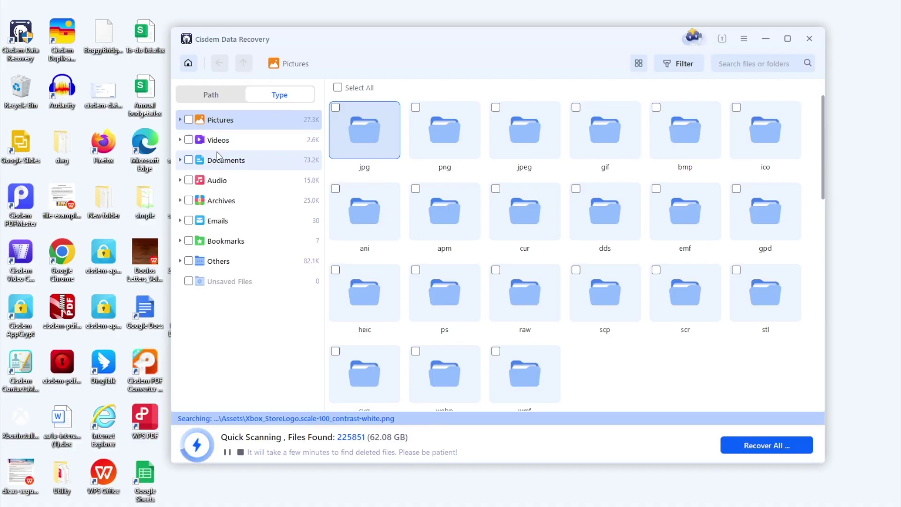
scroll(497, 207, down, 3)
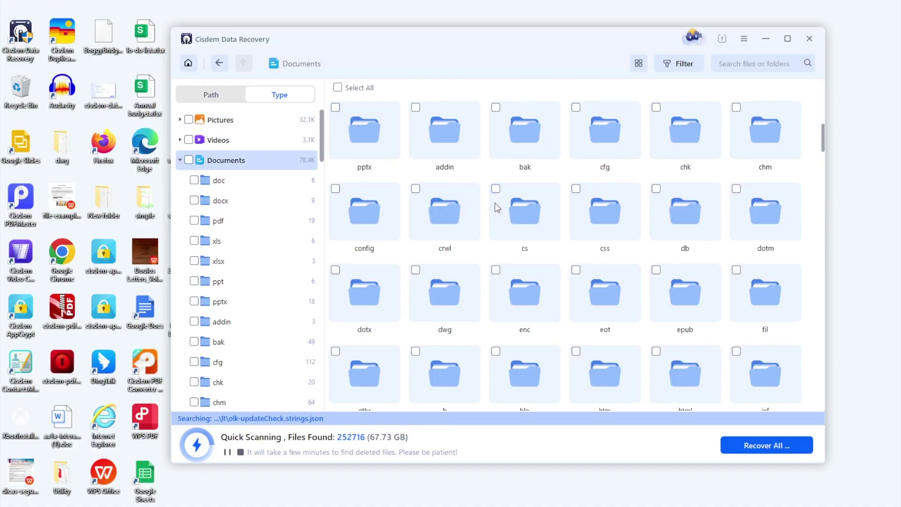
scroll(497, 207, down, 2)
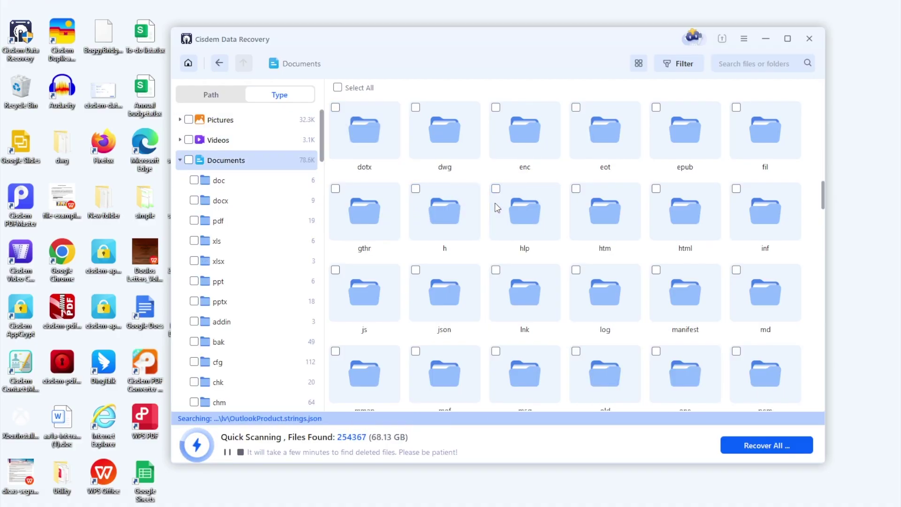
scroll(497, 207, down, 2)
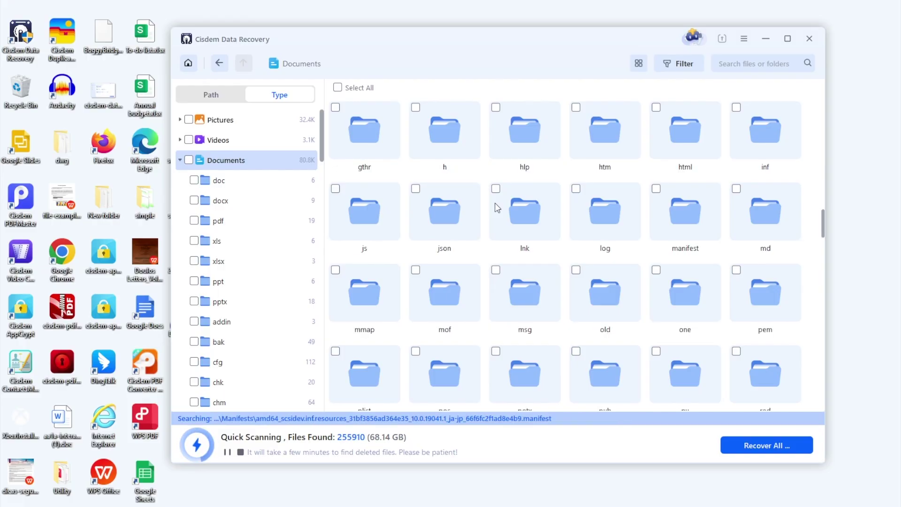
scroll(497, 207, down, 2)
scroll(497, 207, down, 3)
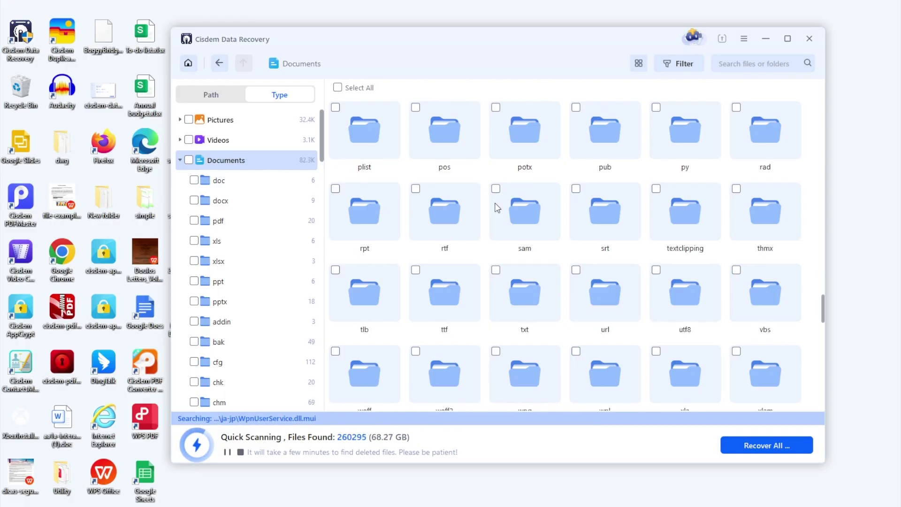
scroll(497, 207, down, 3)
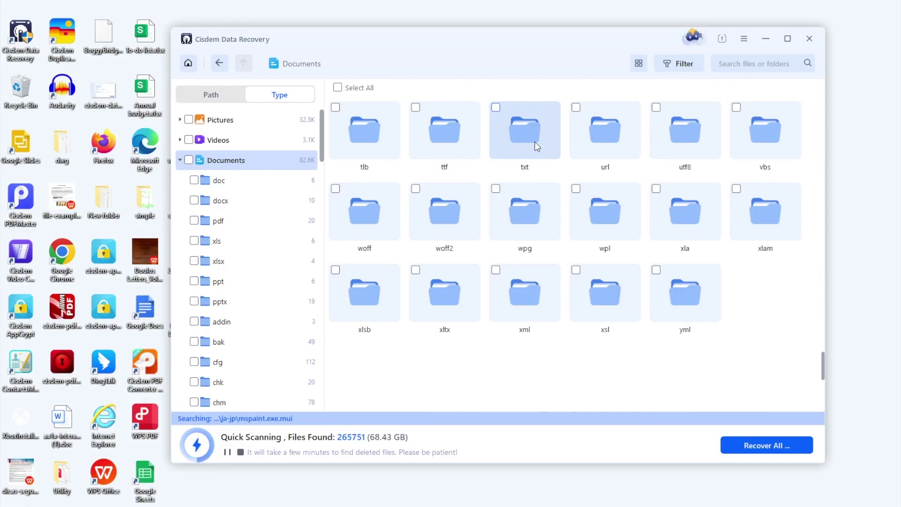
double_click(534, 141)
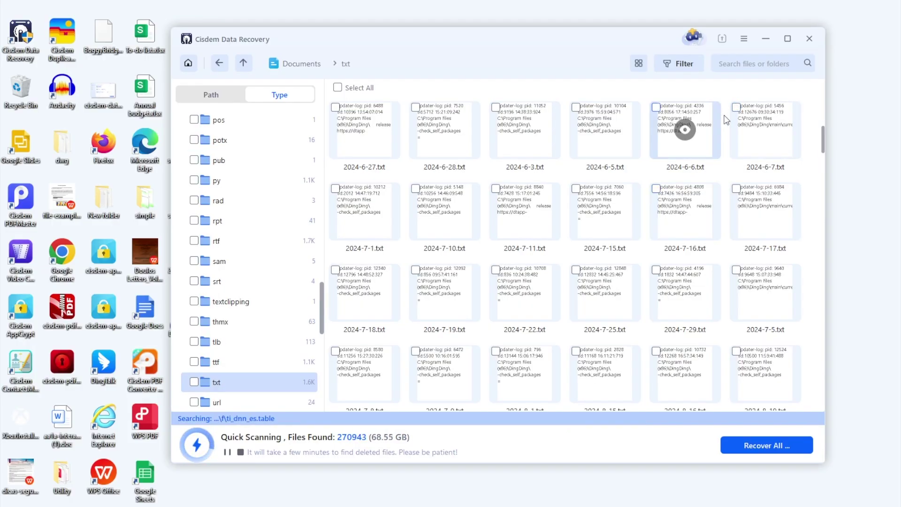
Step: Search the found files for .txt
click(749, 64)
click(749, 64)
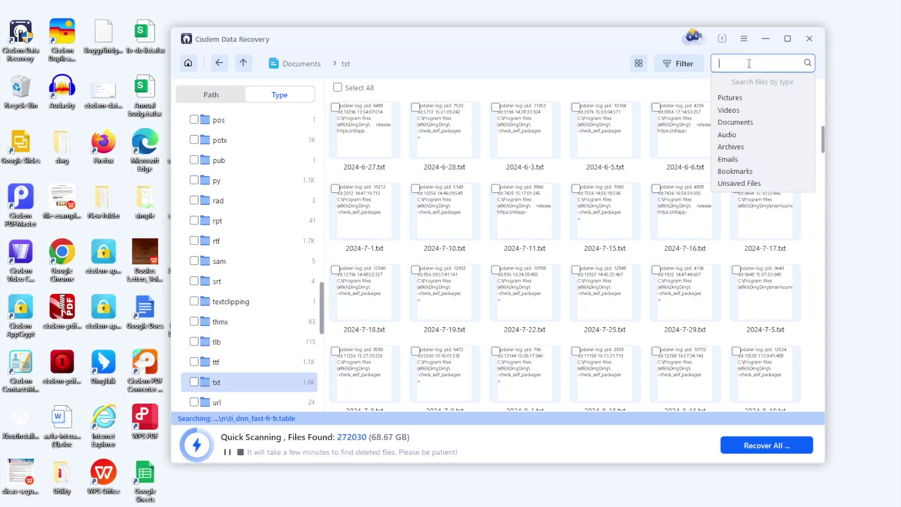
text(.txt)
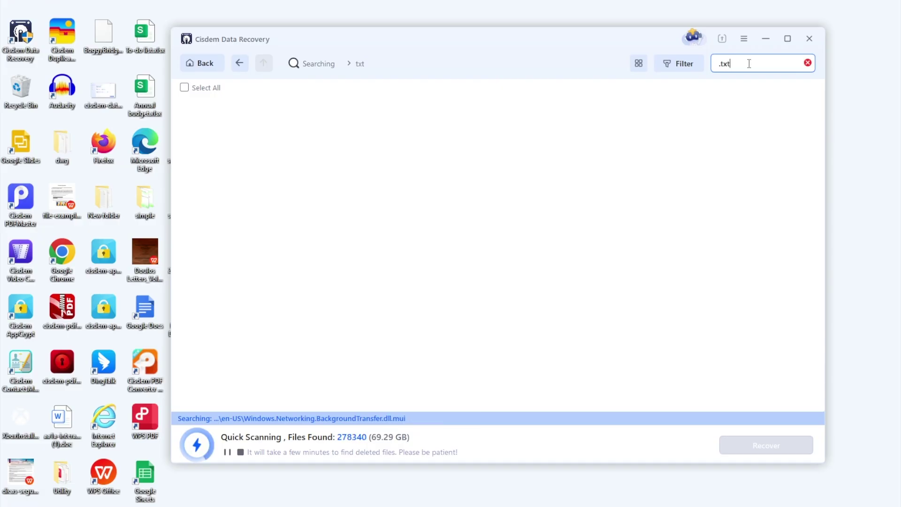
key(Return)
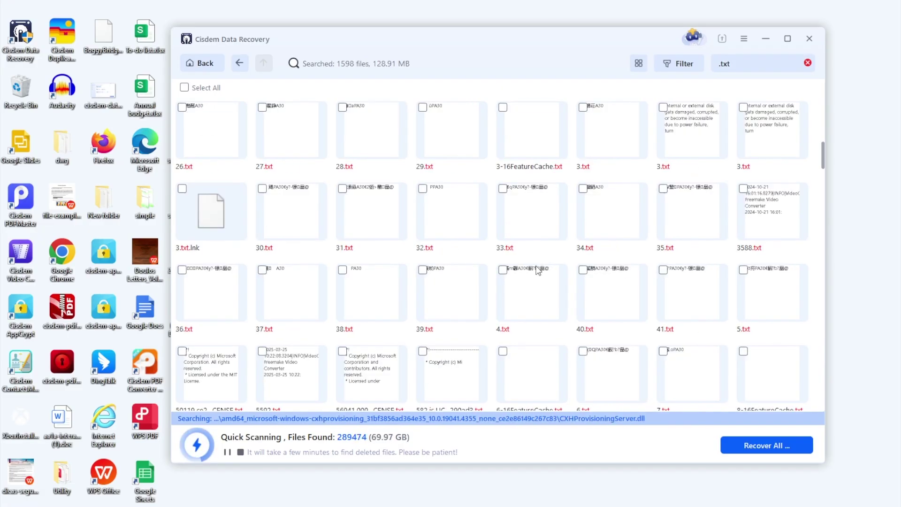
Step: Preview 1.txt from the .txt results and mark it for recovery (231 B)
scroll(539, 271, down, 5)
scroll(539, 271, down, 10)
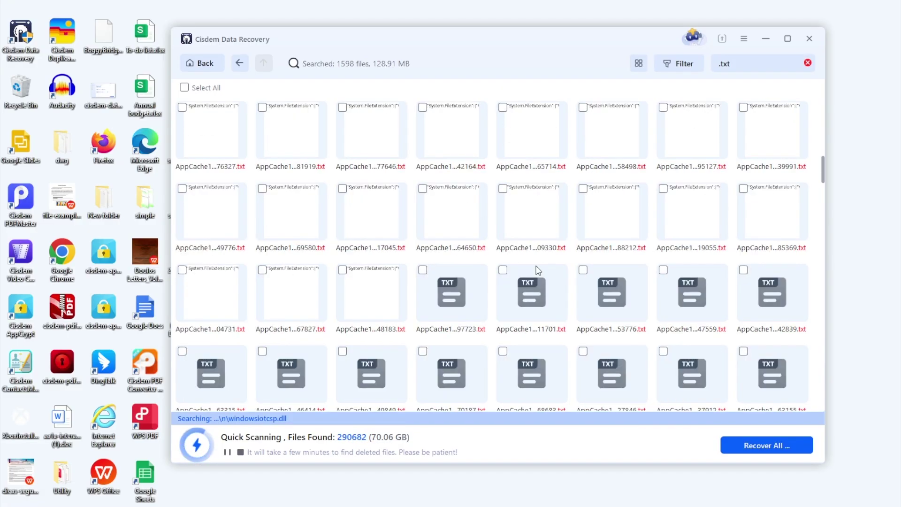
scroll(538, 271, down, 15)
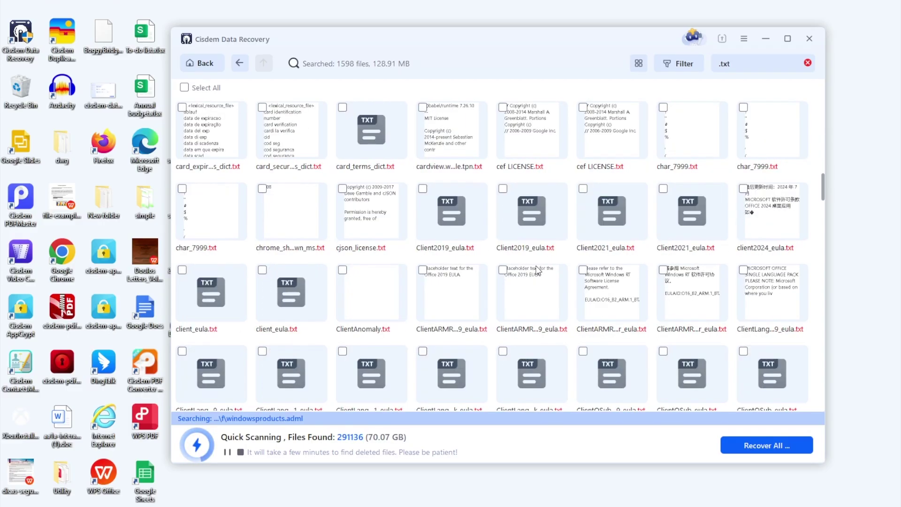
scroll(538, 271, down, 10)
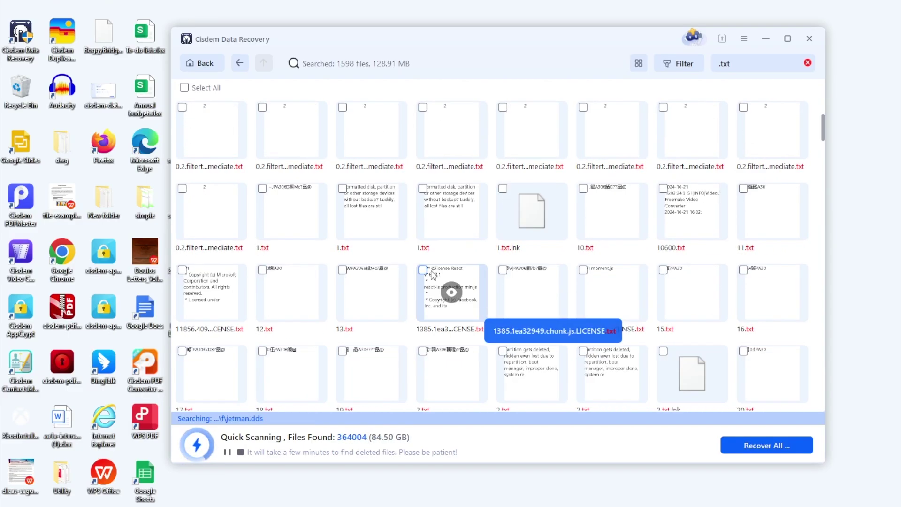
click(362, 213)
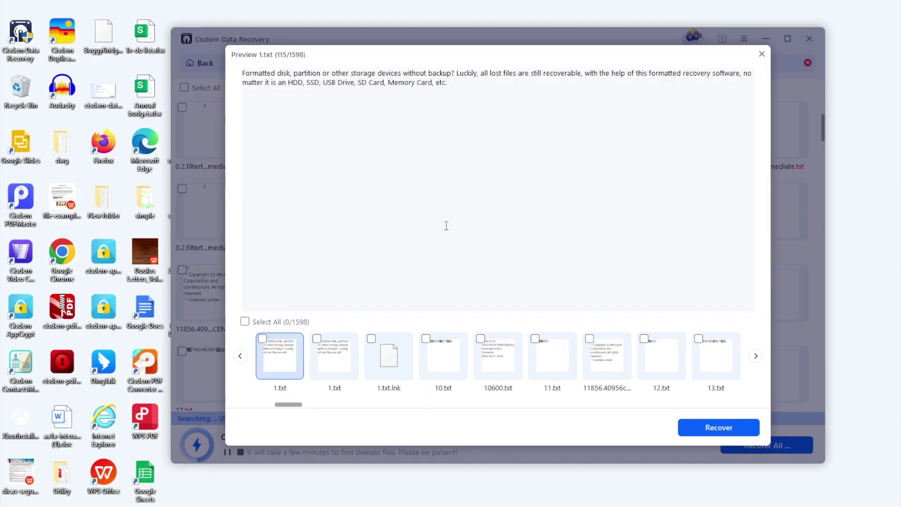
click(263, 340)
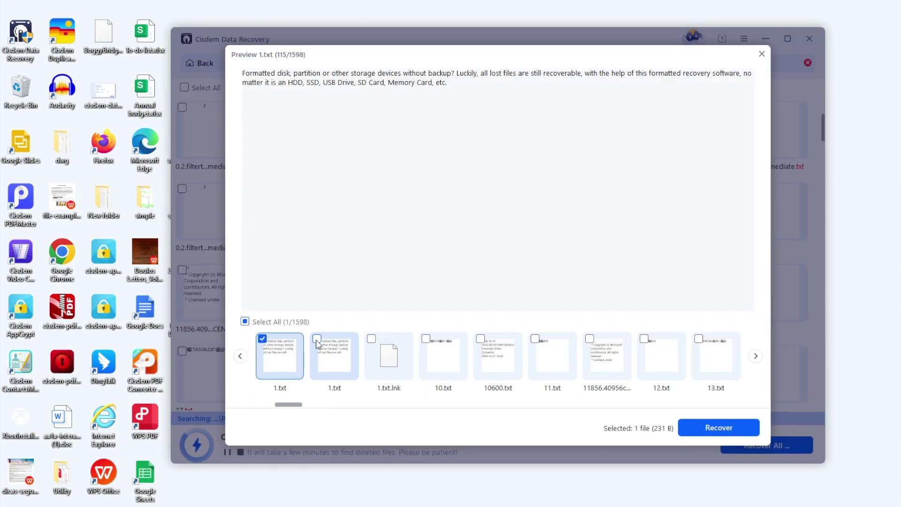